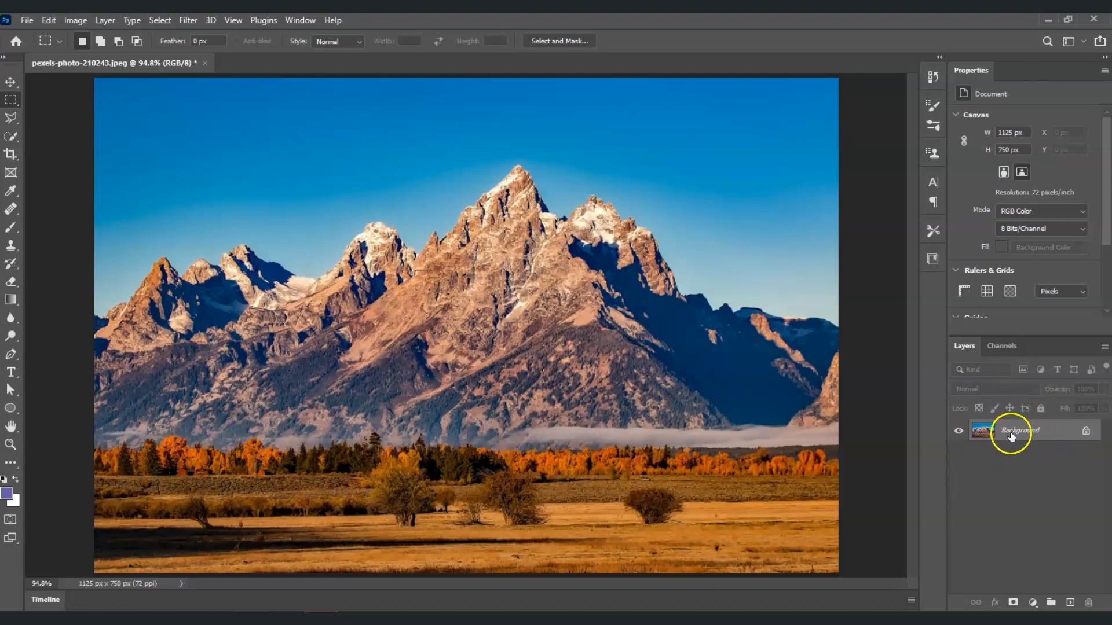
- Duplicate the Background layer and rename the copy Water reflection
click(1029, 438)
key(ctrl+j)
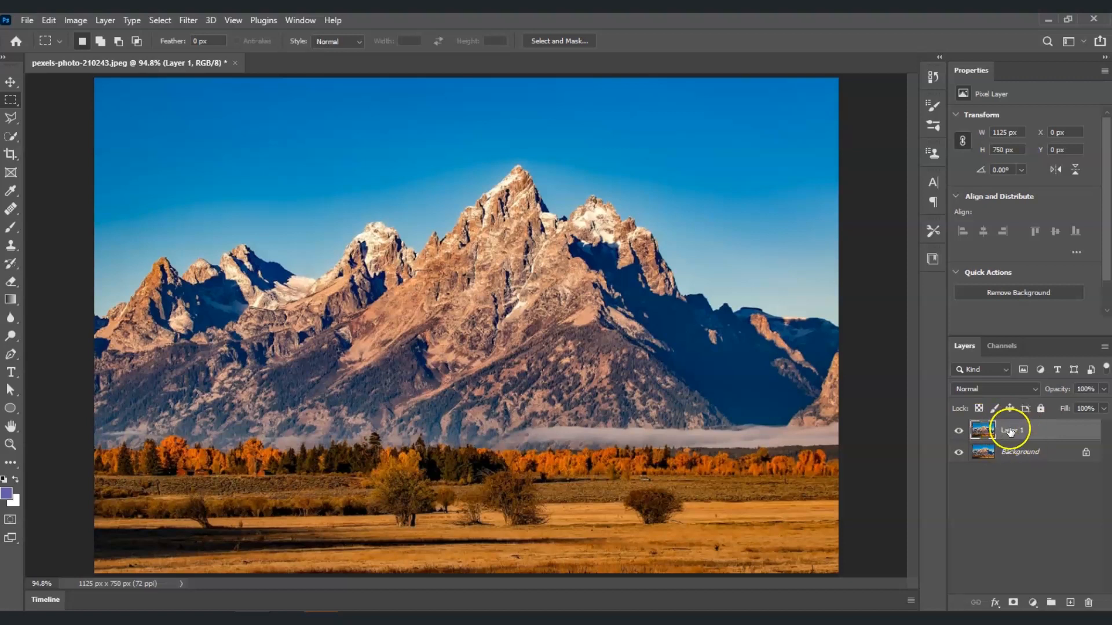
double_click(1011, 434)
click(1061, 499)
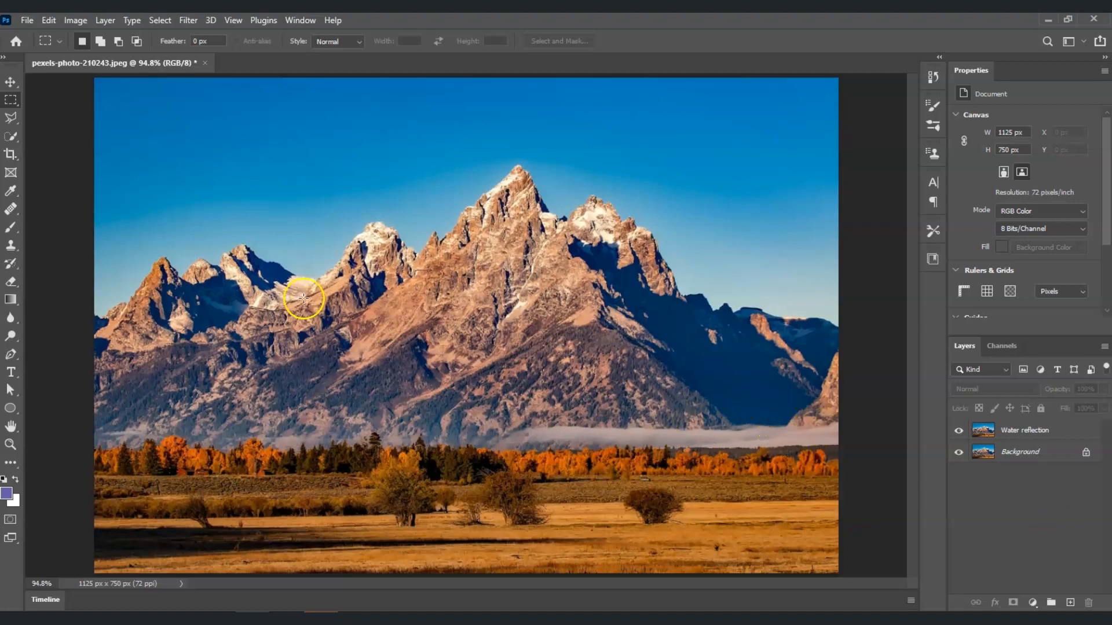
click(1014, 430)
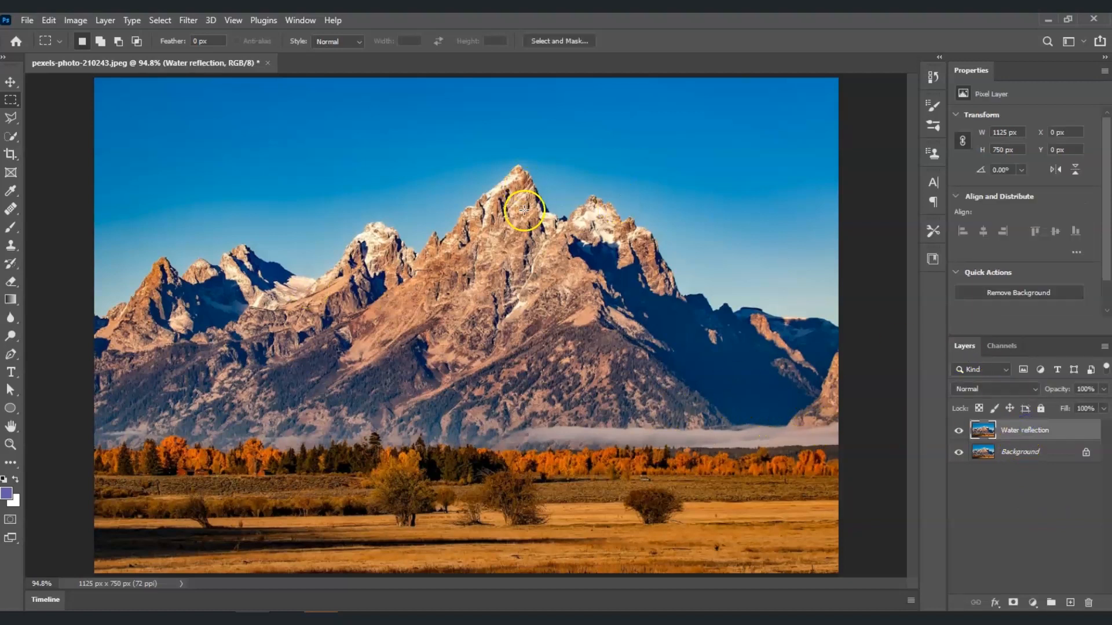
- Select the image from its top edge down to the tree line with the Rectangular Marquee and add a layer mask to Water reflection
right_click(7, 104)
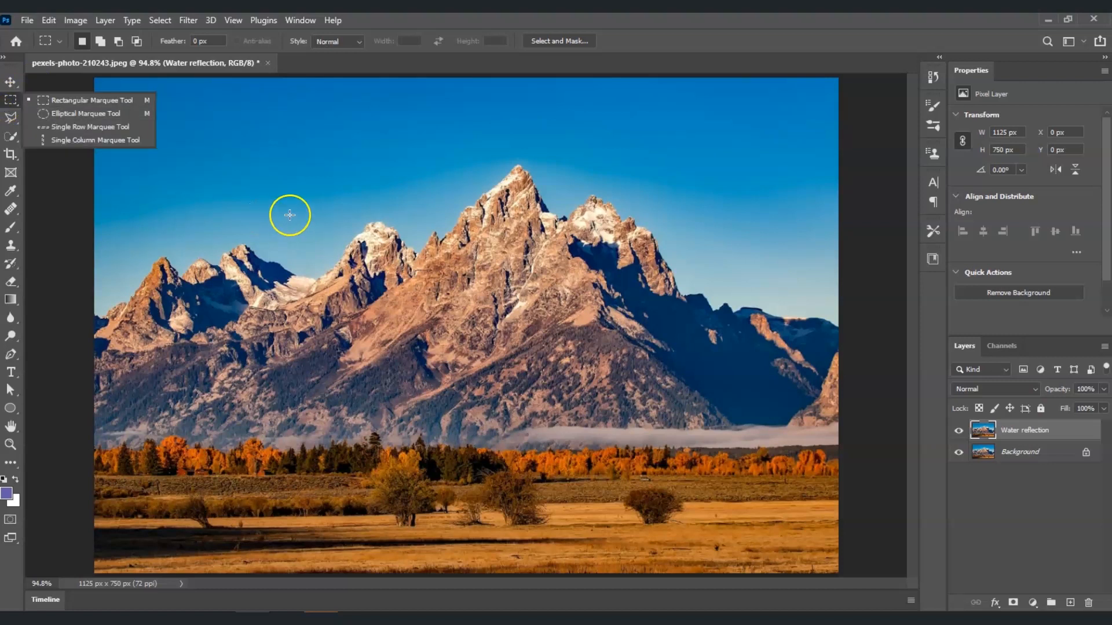
click(11, 83)
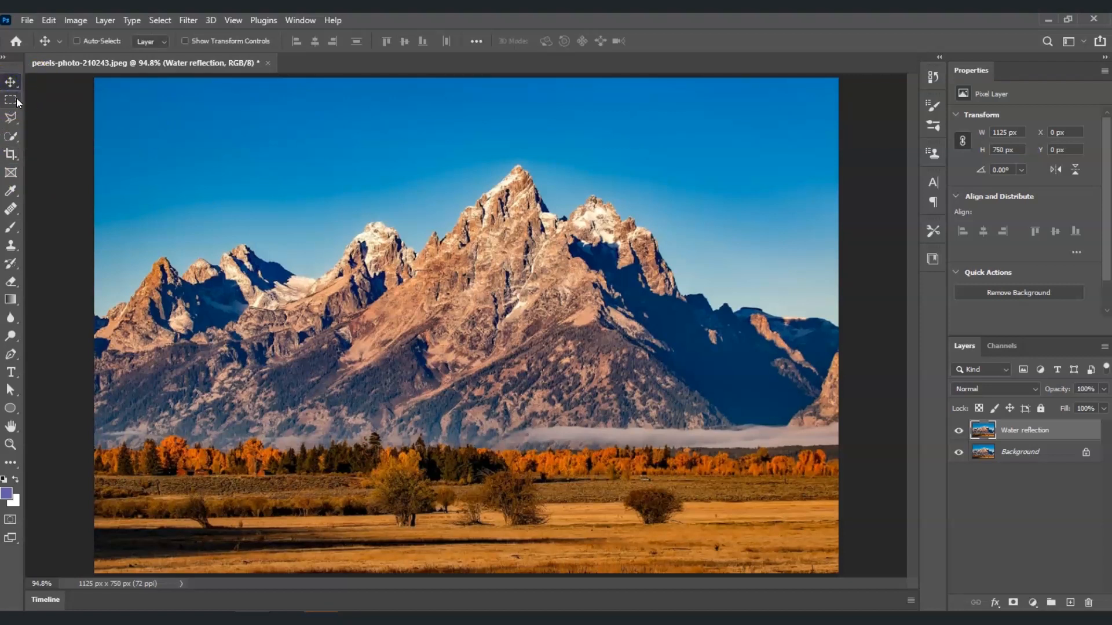
click(11, 100)
right_click(12, 101)
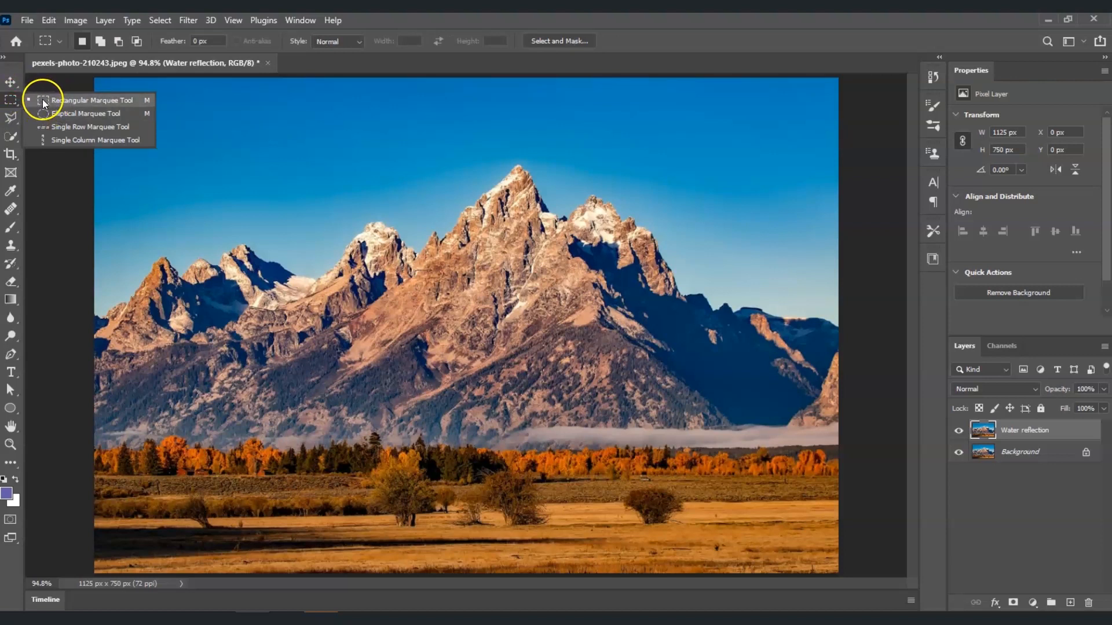
click(82, 103)
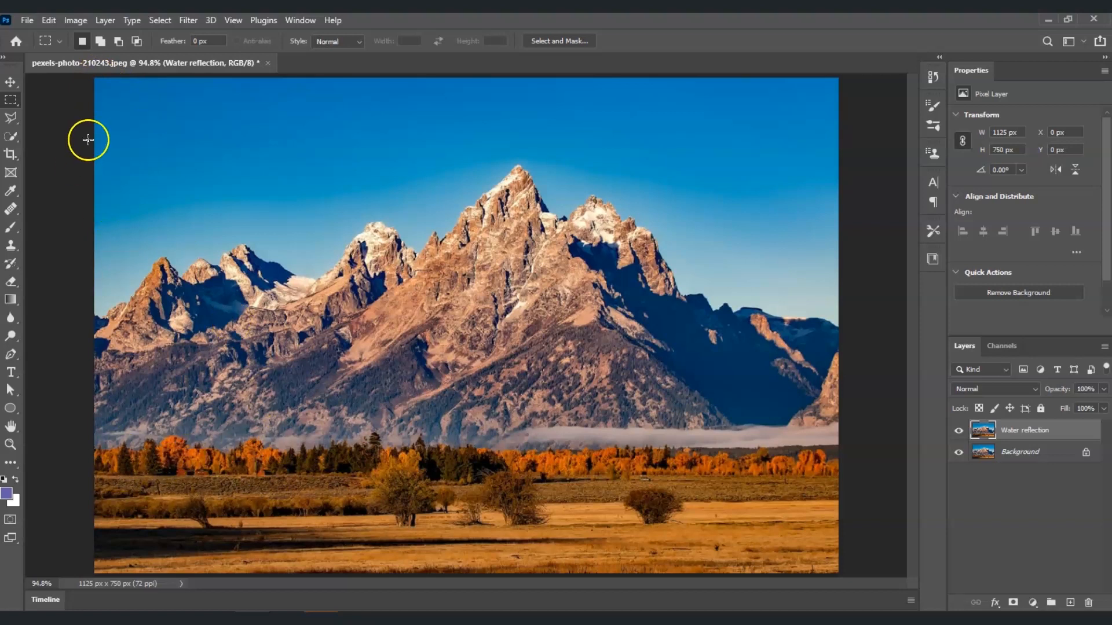
drag(95, 78, 838, 474)
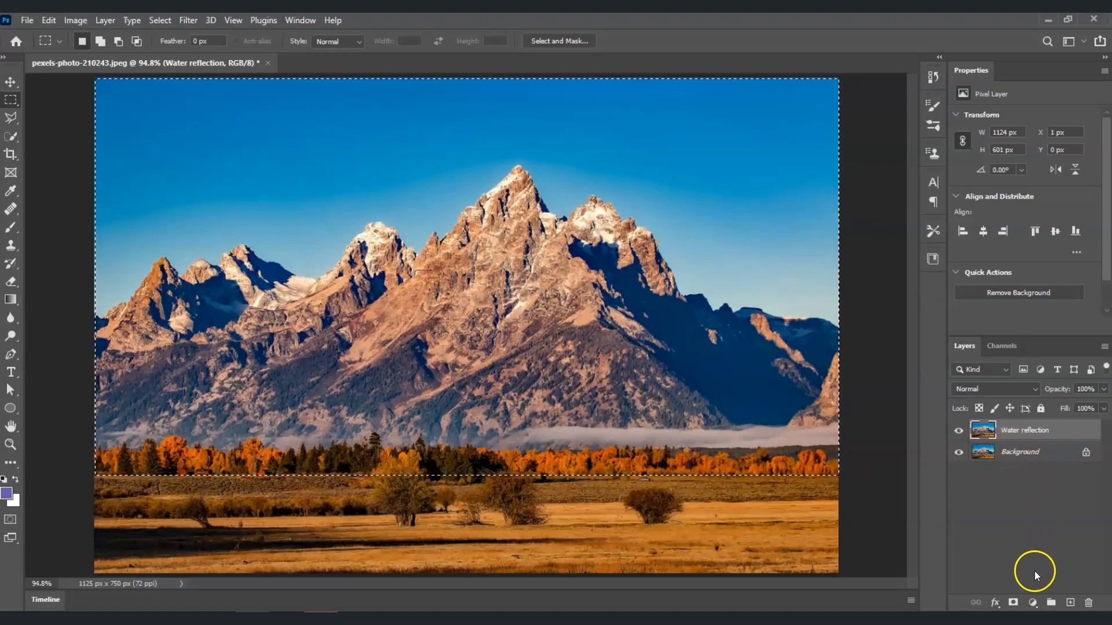
click(1014, 604)
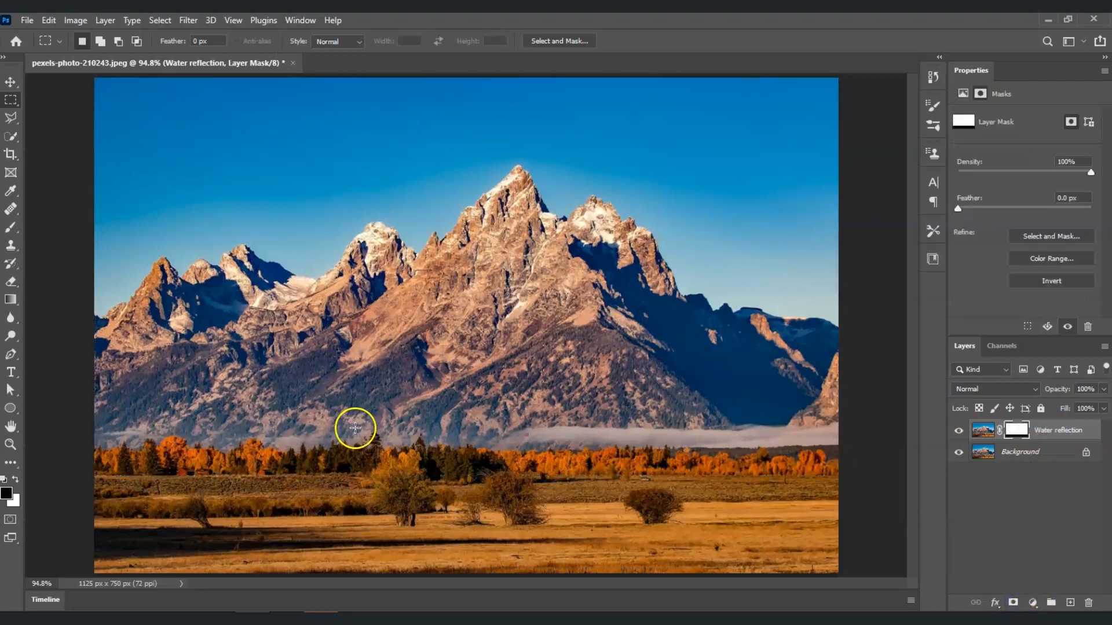
- Toggle the Background layer's visibility off and on to check the masked result
click(960, 453)
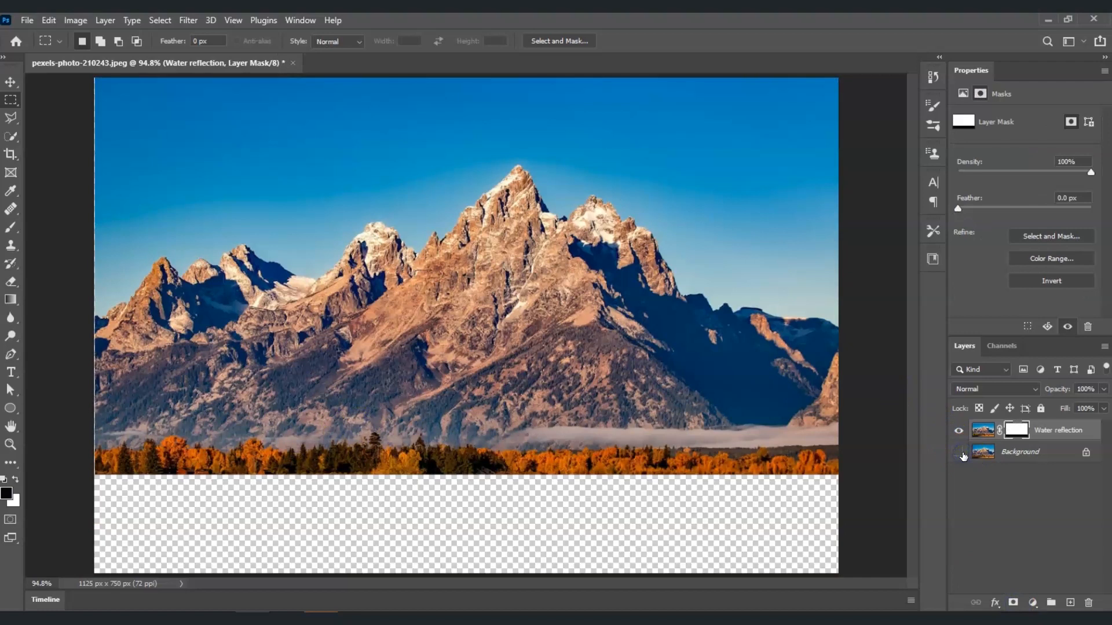
click(961, 454)
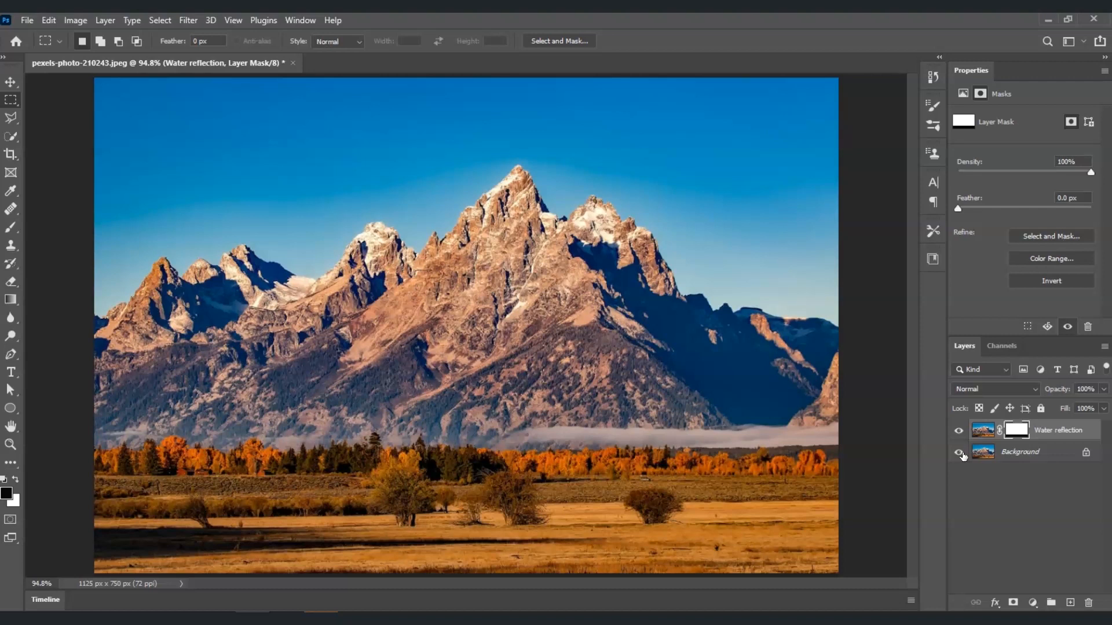
click(959, 453)
- Free-transform the Water reflection layer and flip it vertically
click(1049, 445)
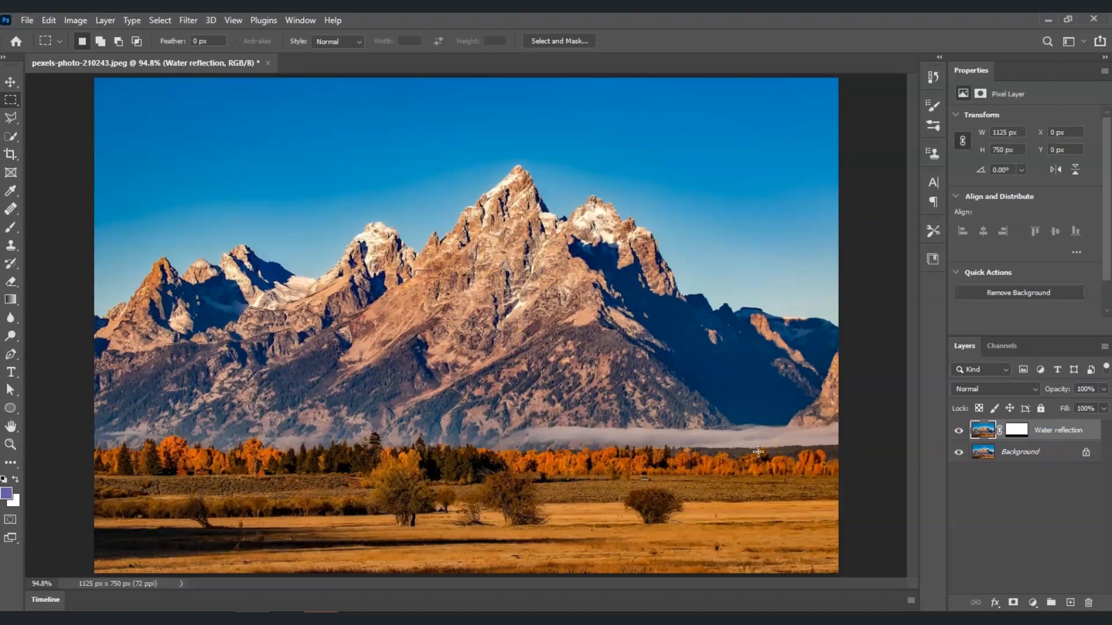
right_click(1042, 435)
key(ctrl+t)
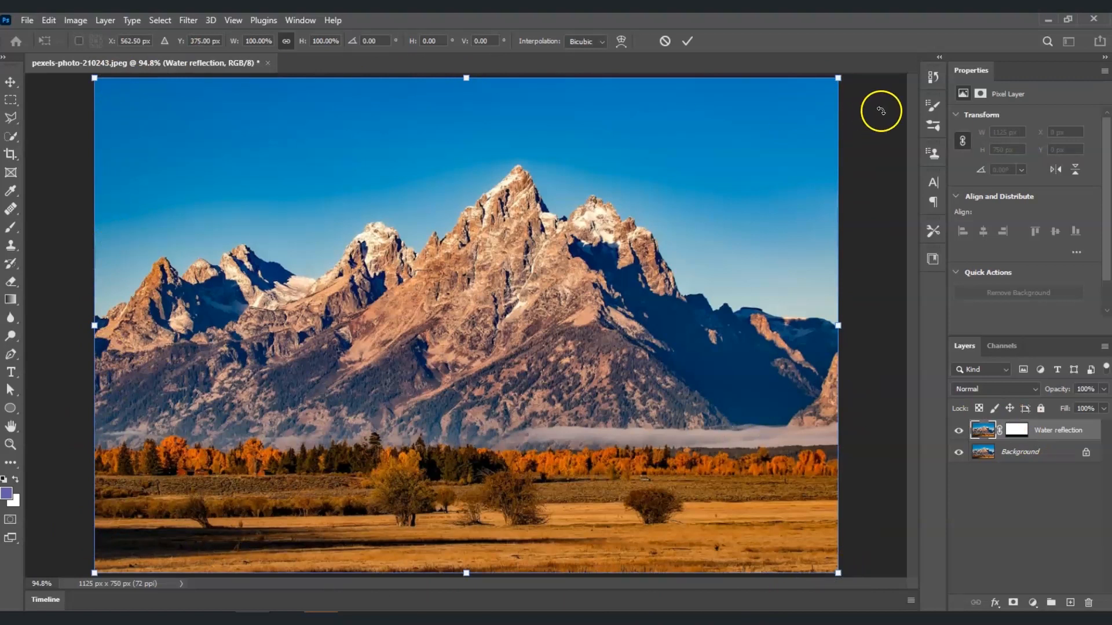
right_click(490, 365)
click(505, 358)
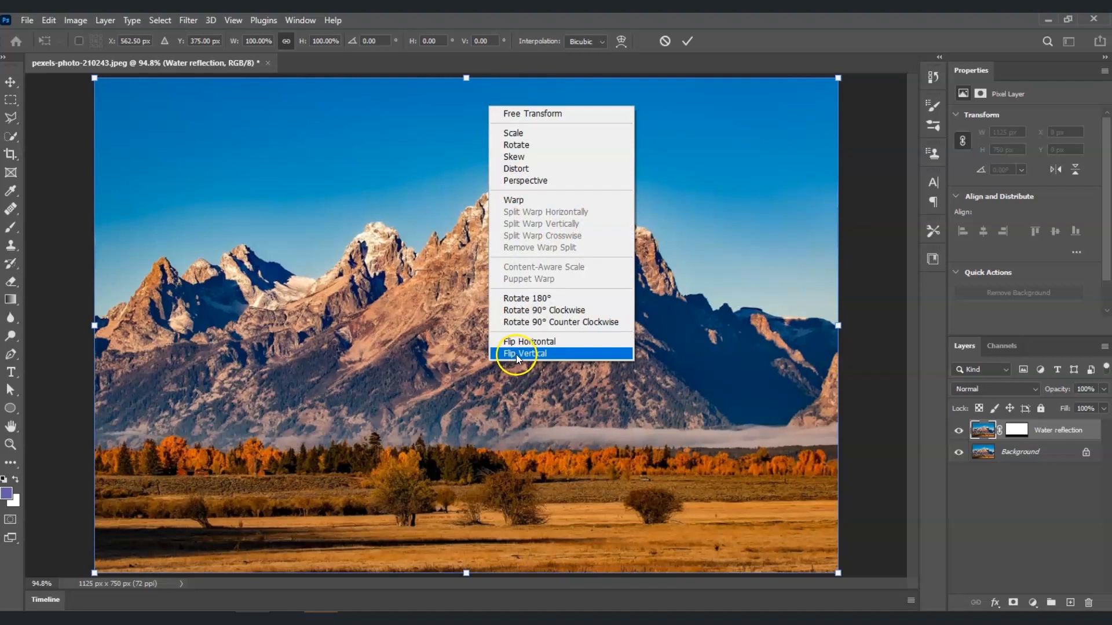
click(518, 354)
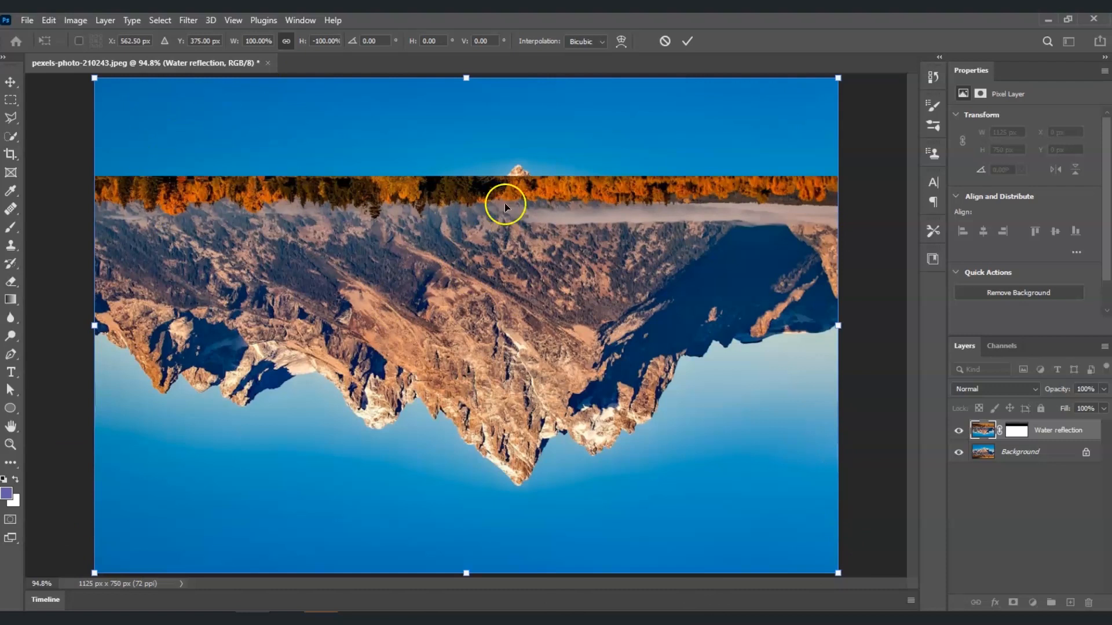
- Move the flipped layer down so the reflection starts at the tree line, and commit the transform
drag(504, 275, 505, 570)
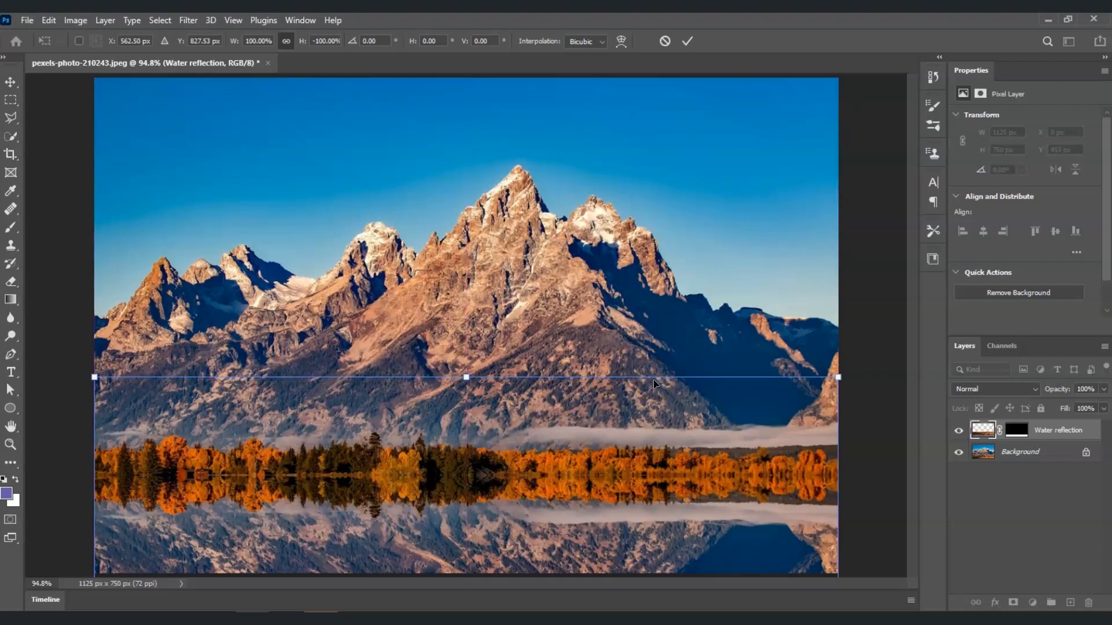
key(Return)
key(m)
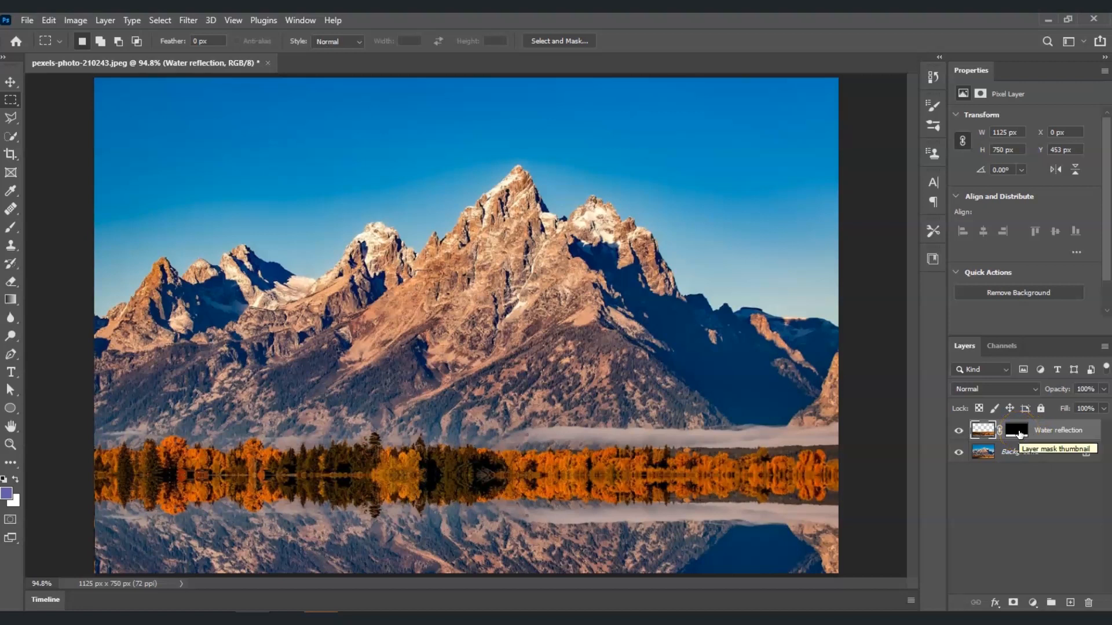
- Set the Water reflection layer mask's feather to 5.5 px
click(1018, 431)
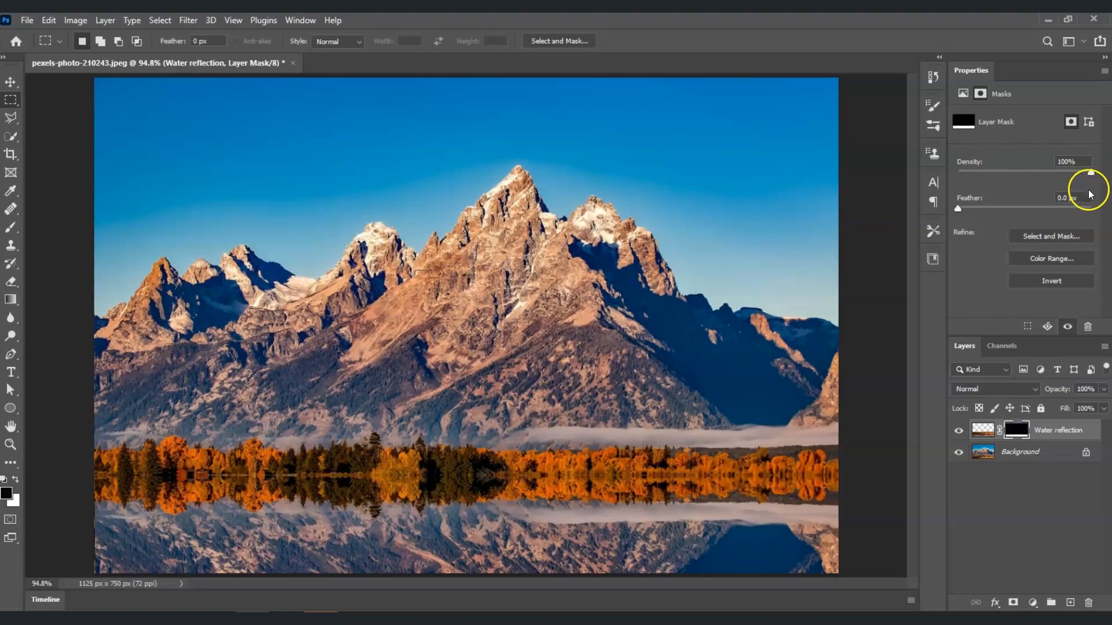
drag(958, 209, 979, 210)
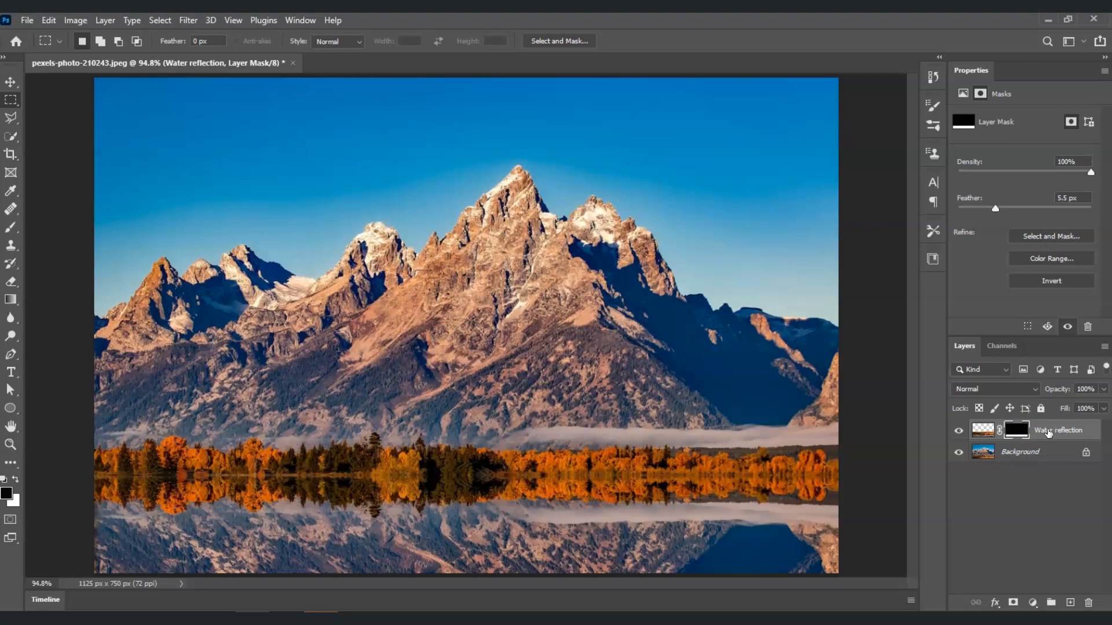
- Convert the Water reflection layer to a smart object
right_click(1048, 432)
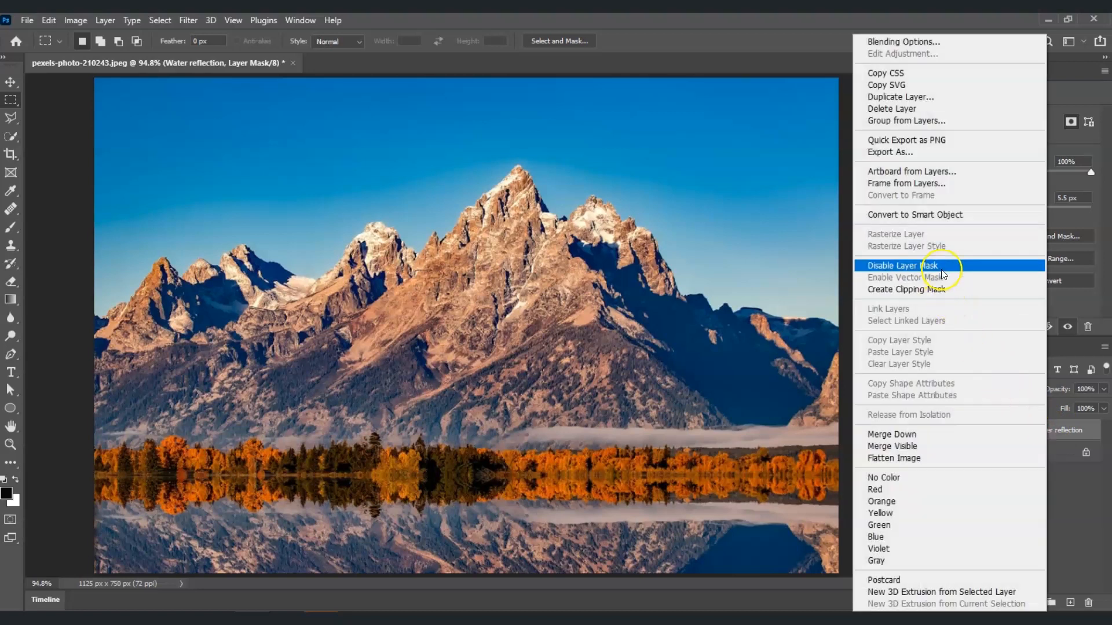
click(940, 214)
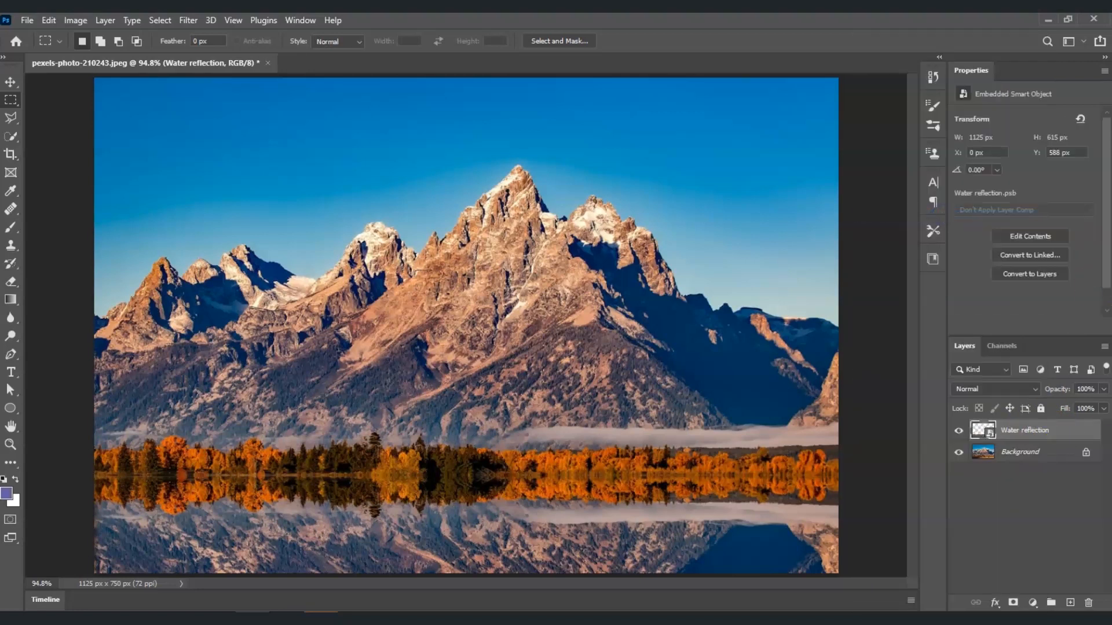
click(1063, 434)
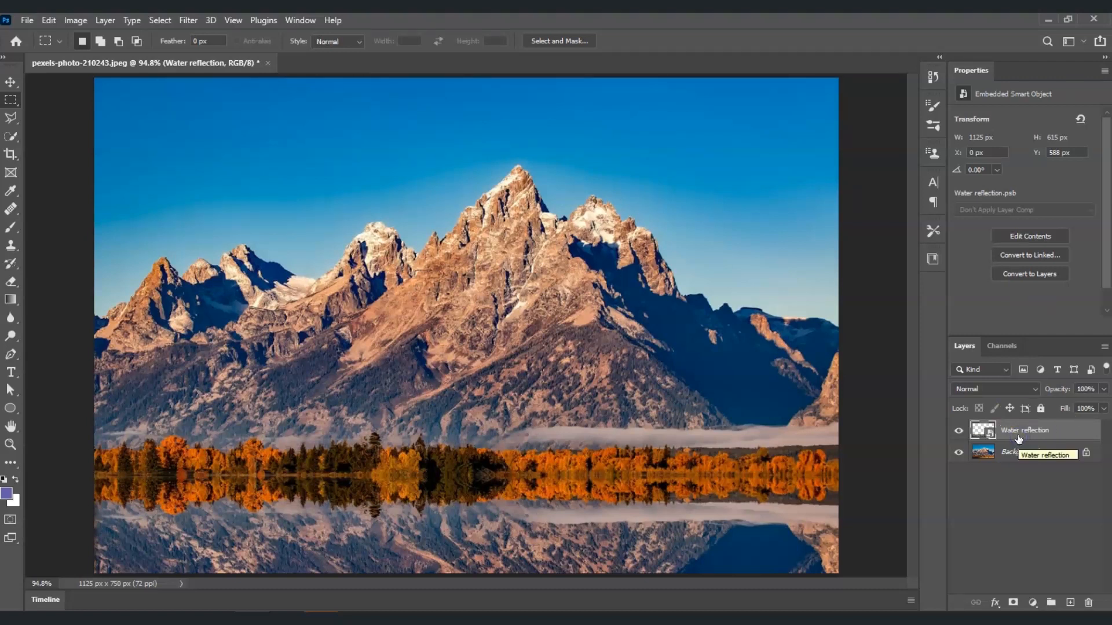
- Apply a Motion Blur with angle 90 and distance 8 pixels to the Water reflection layer
click(191, 22)
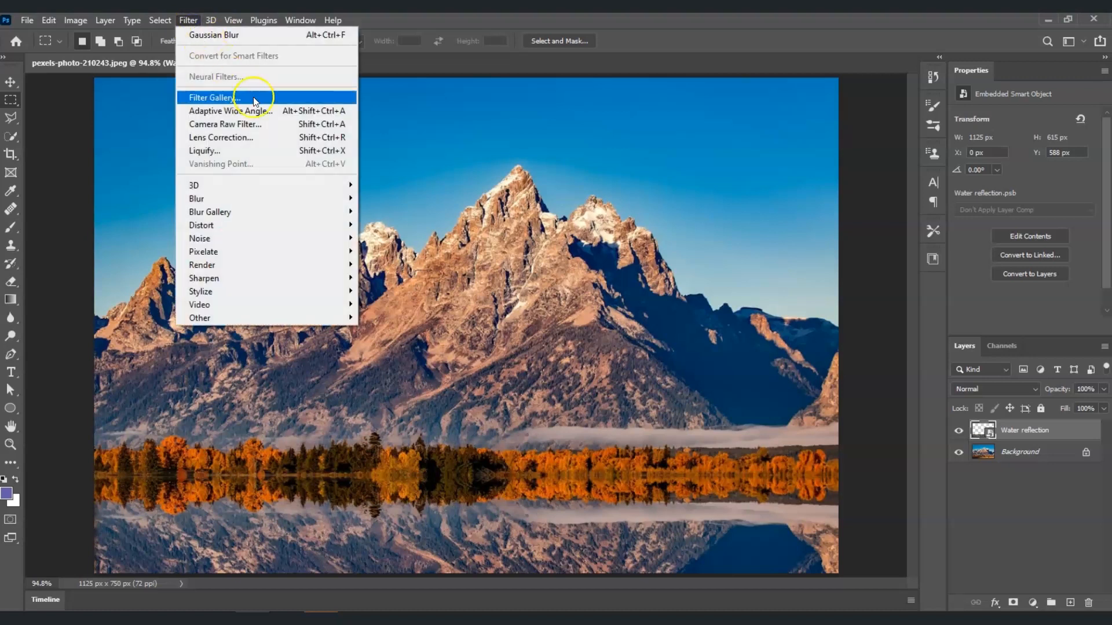
mouse_move(305, 200)
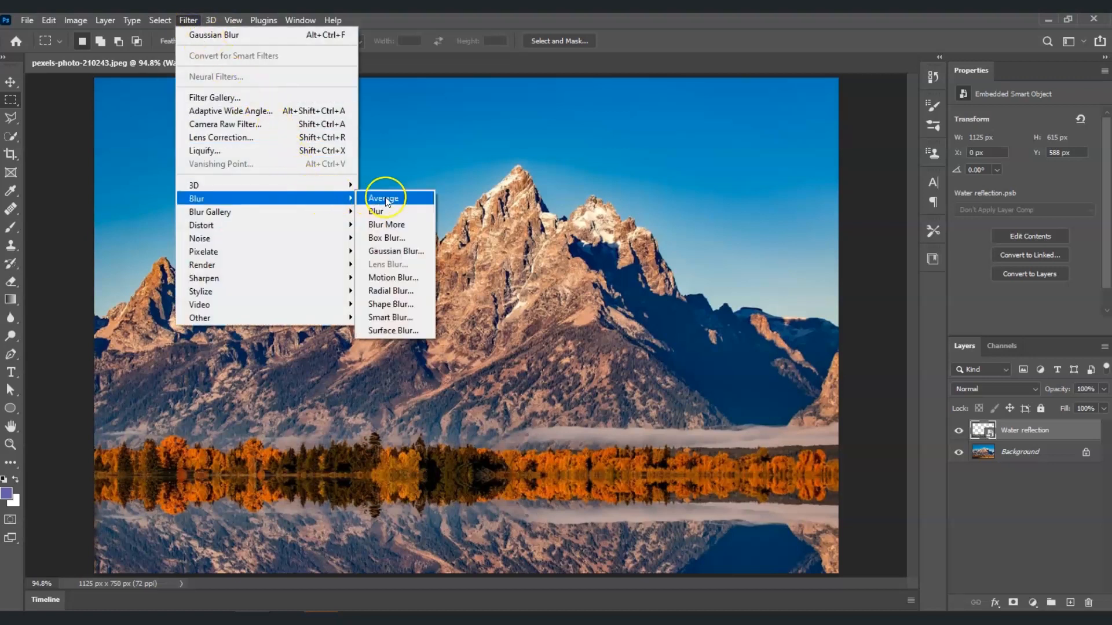
click(413, 281)
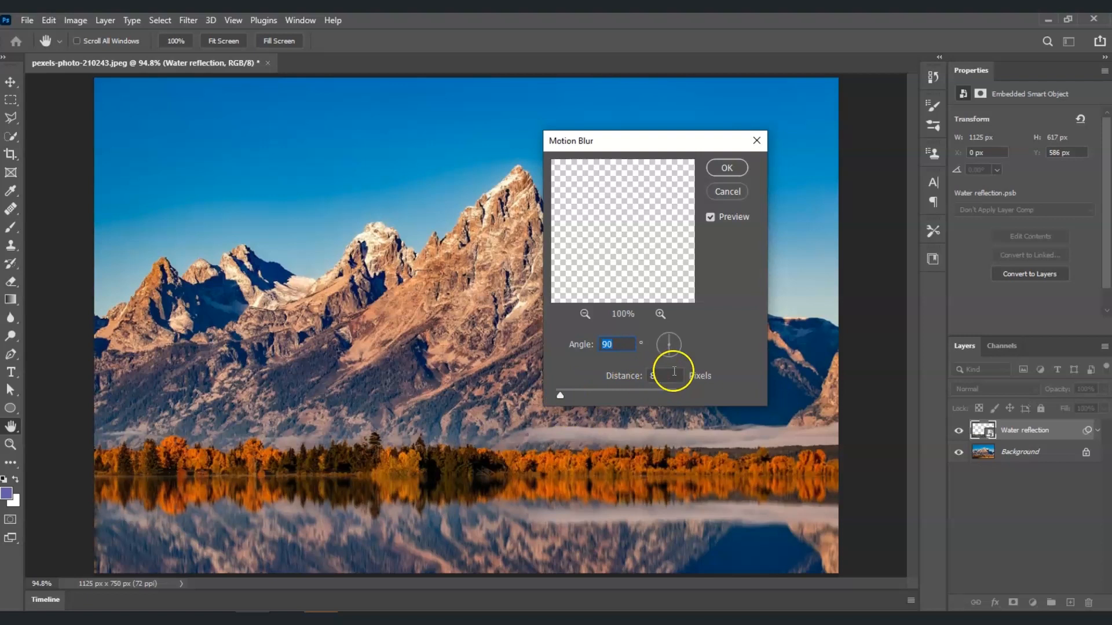
click(727, 168)
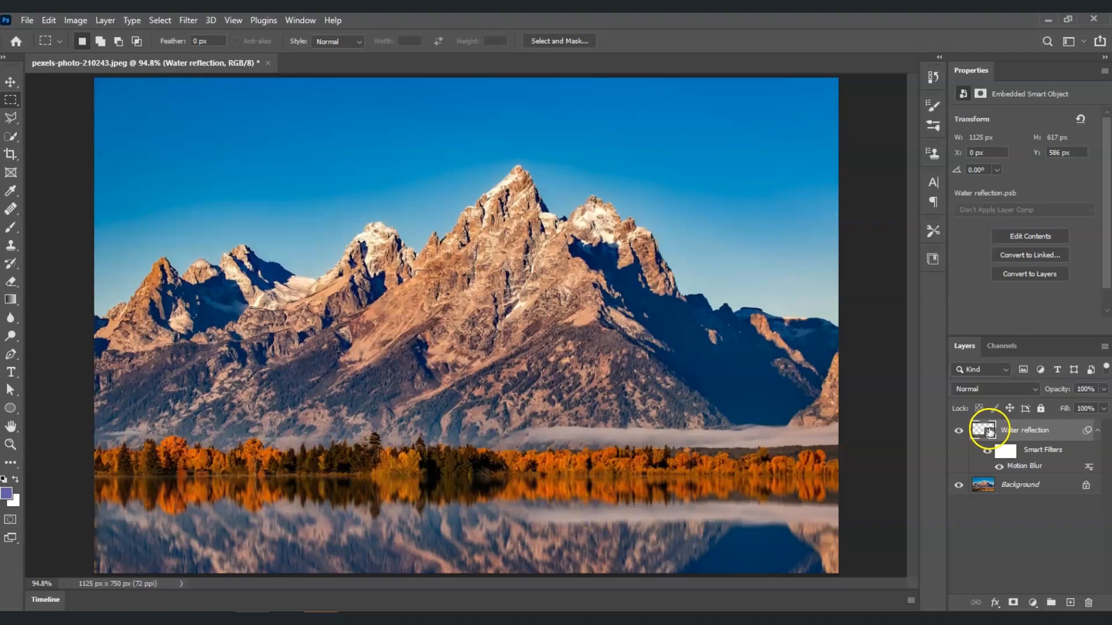
- Apply a Gaussian Blur with a radius of 1.2 pixels to the Water reflection layer
click(188, 21)
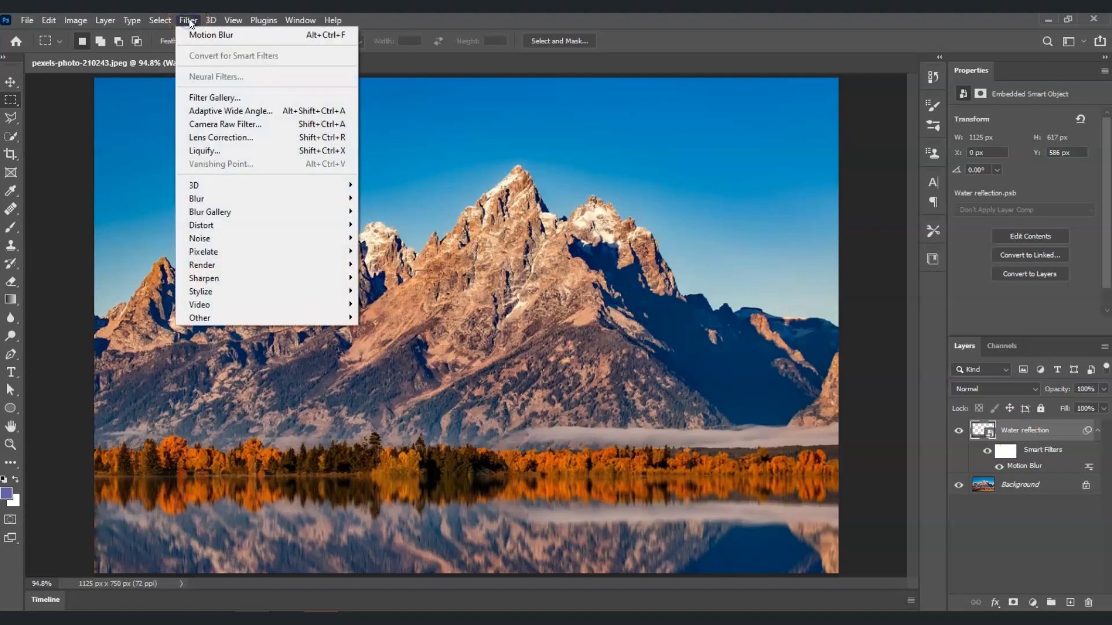
mouse_move(278, 202)
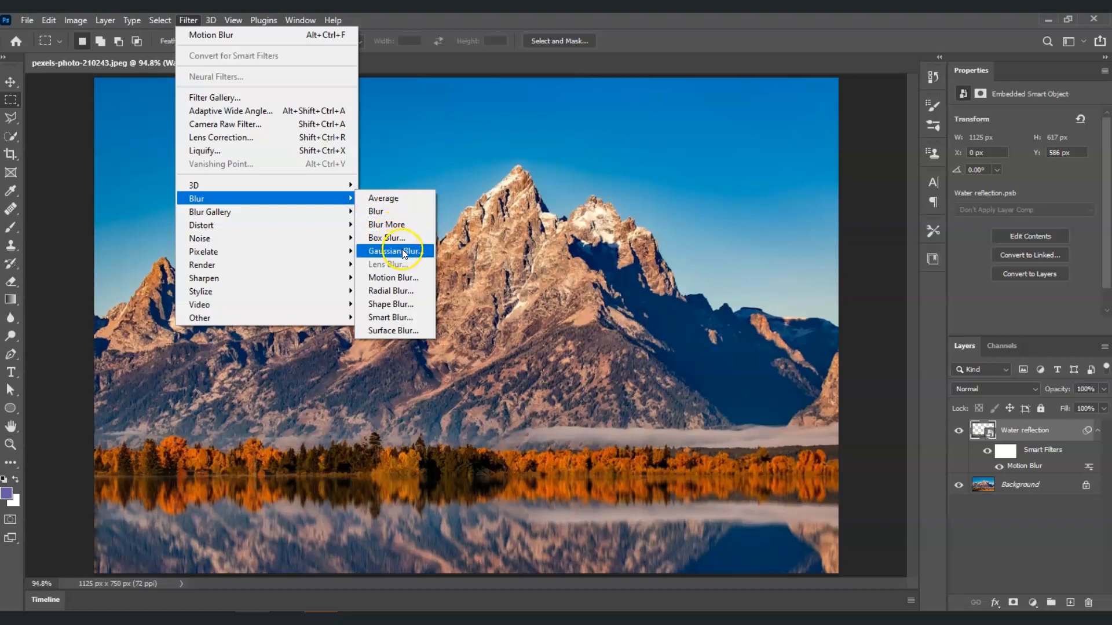
click(404, 253)
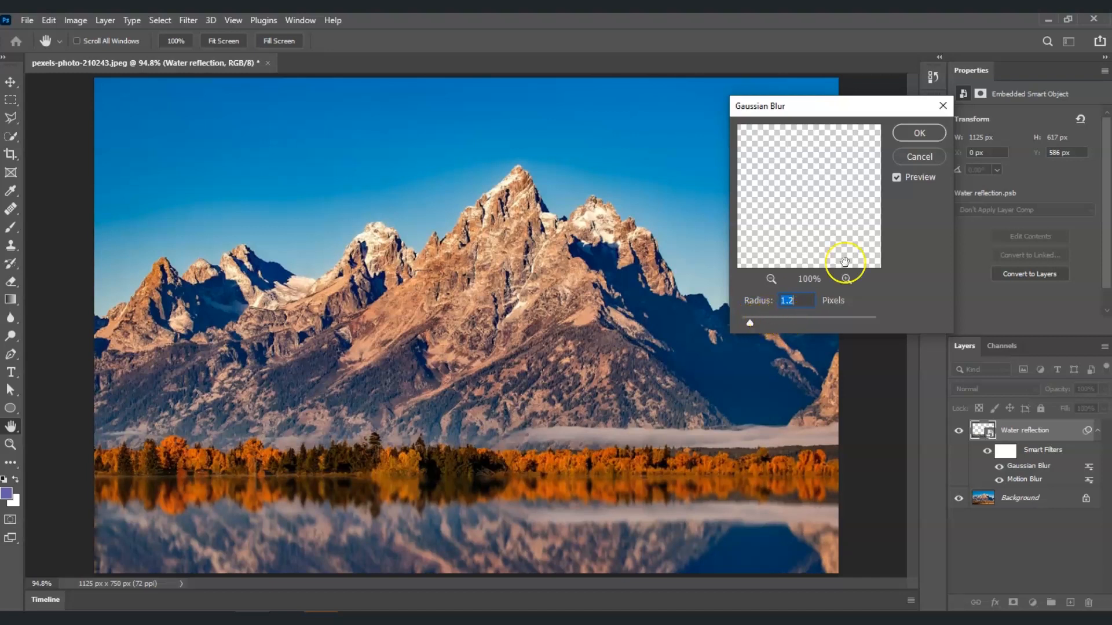
click(920, 134)
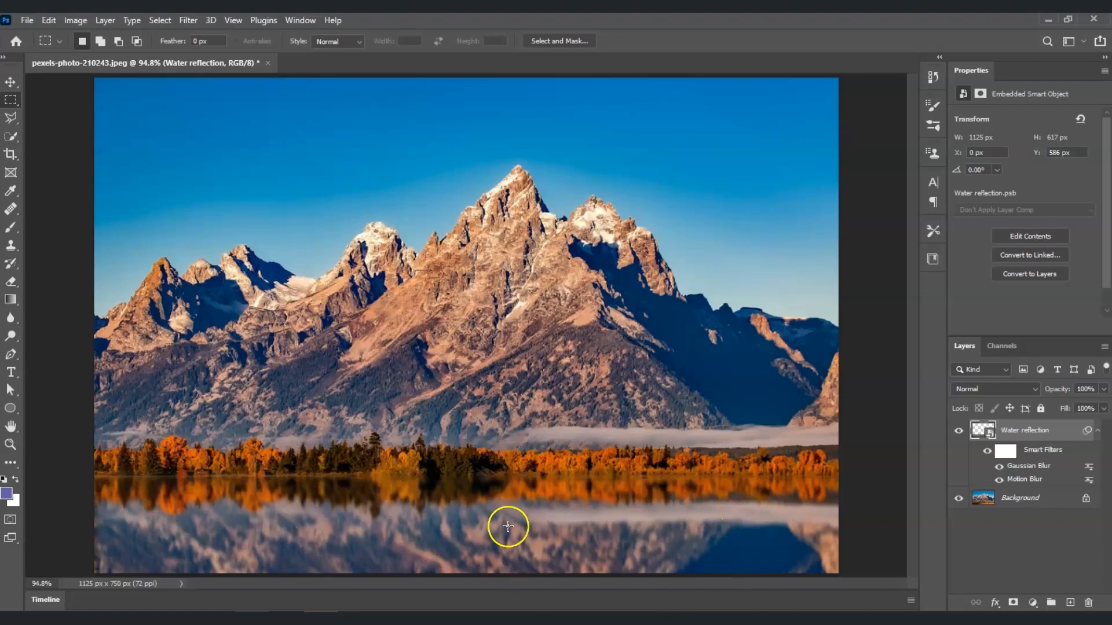
- Add a Levels adjustment layer and set its black input level to 34
click(1013, 538)
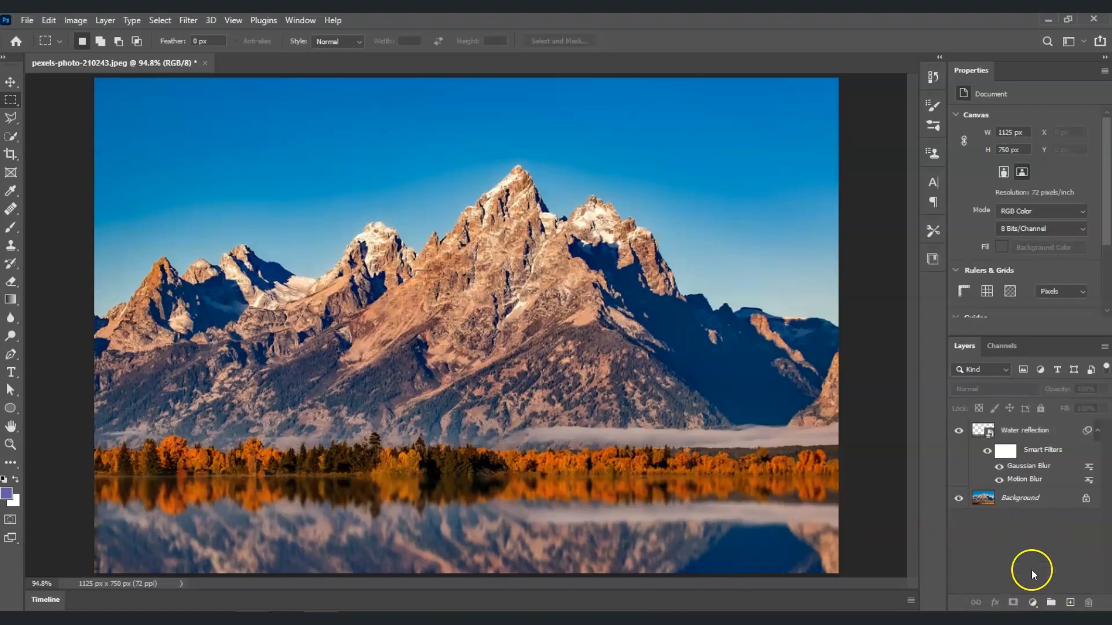
click(1034, 602)
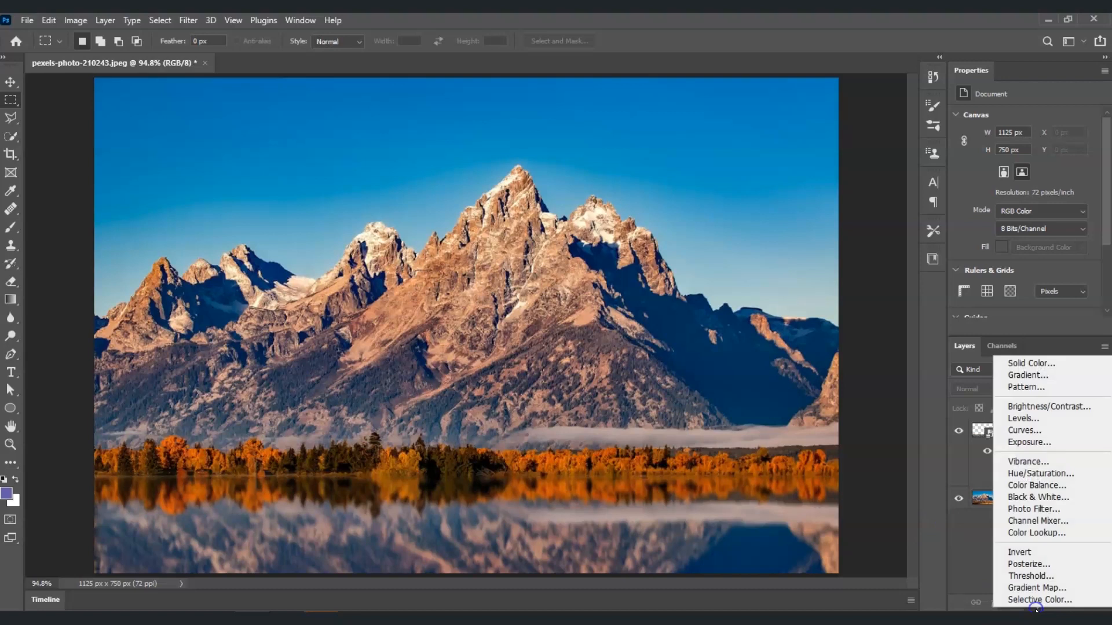
click(1041, 419)
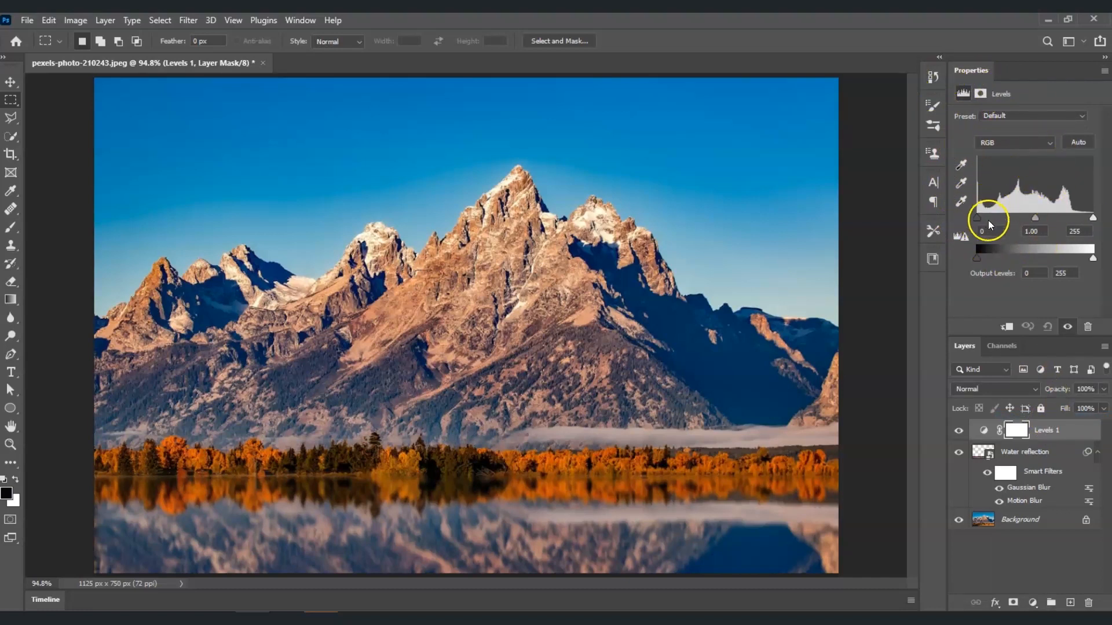
drag(978, 218, 993, 220)
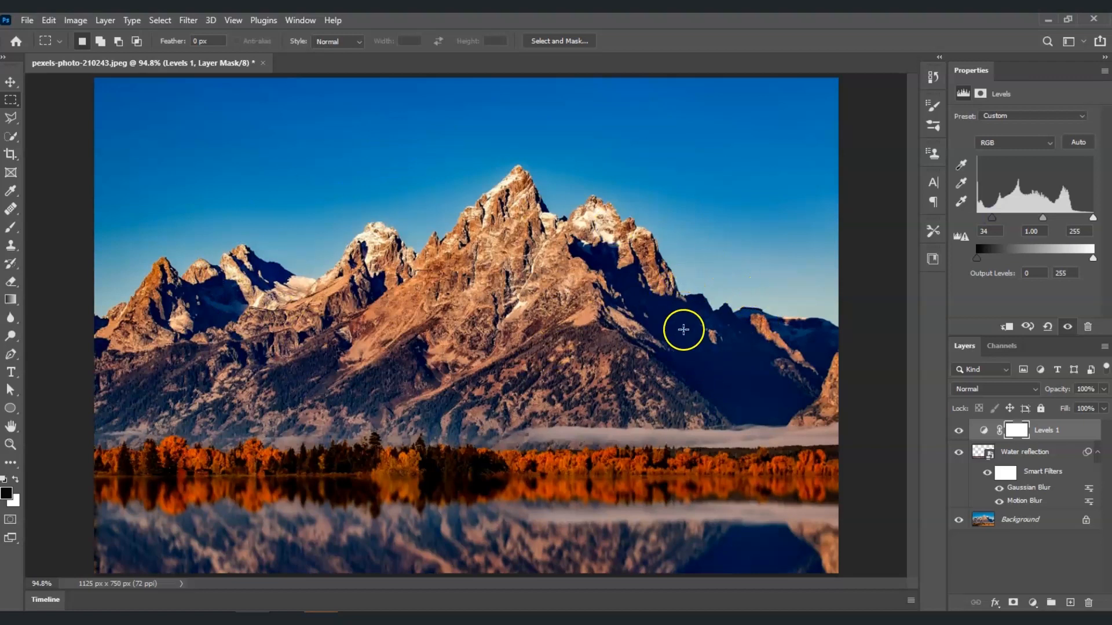
- Clip the Levels 1 adjustment layer to the Water reflection layer
click(1040, 432)
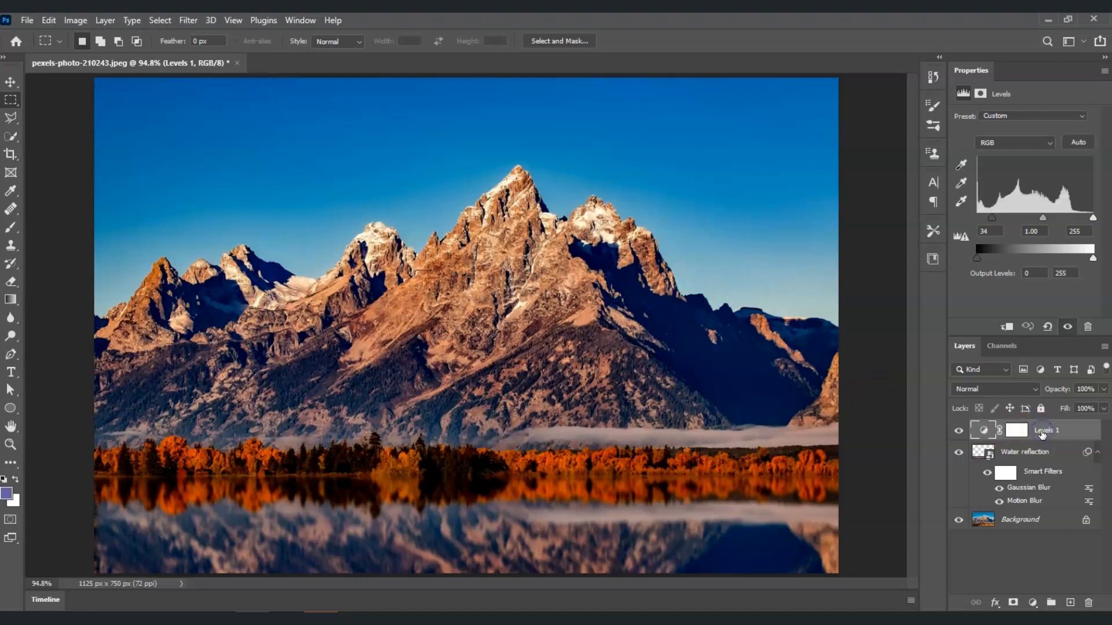
right_click(1043, 434)
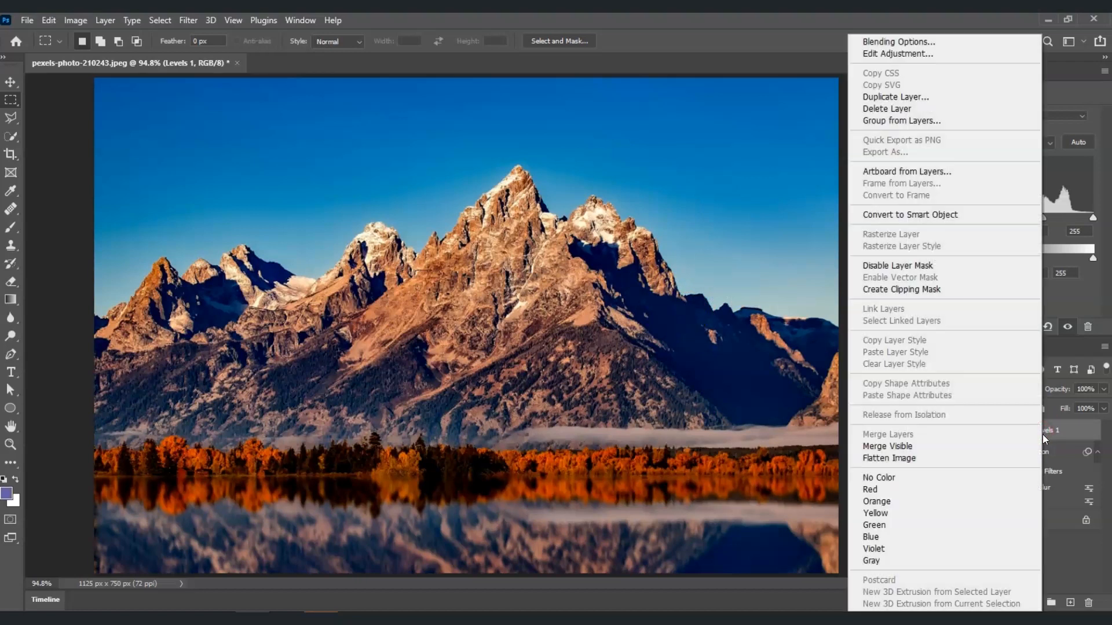
click(929, 290)
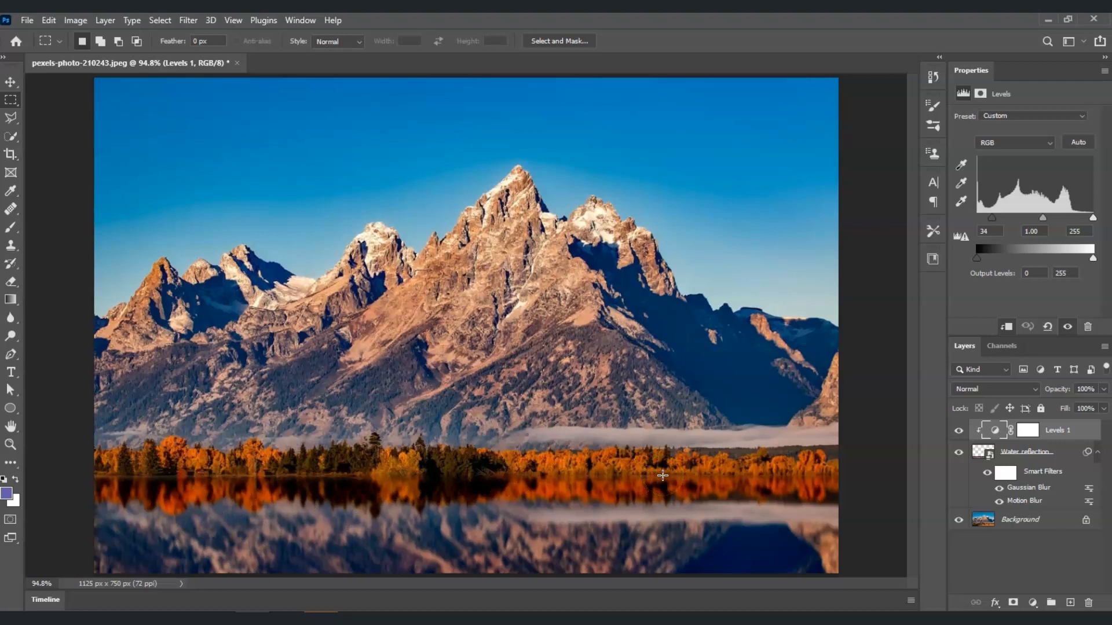
- Toggle the Water reflection layer's visibility off and on to compare the effect
click(960, 453)
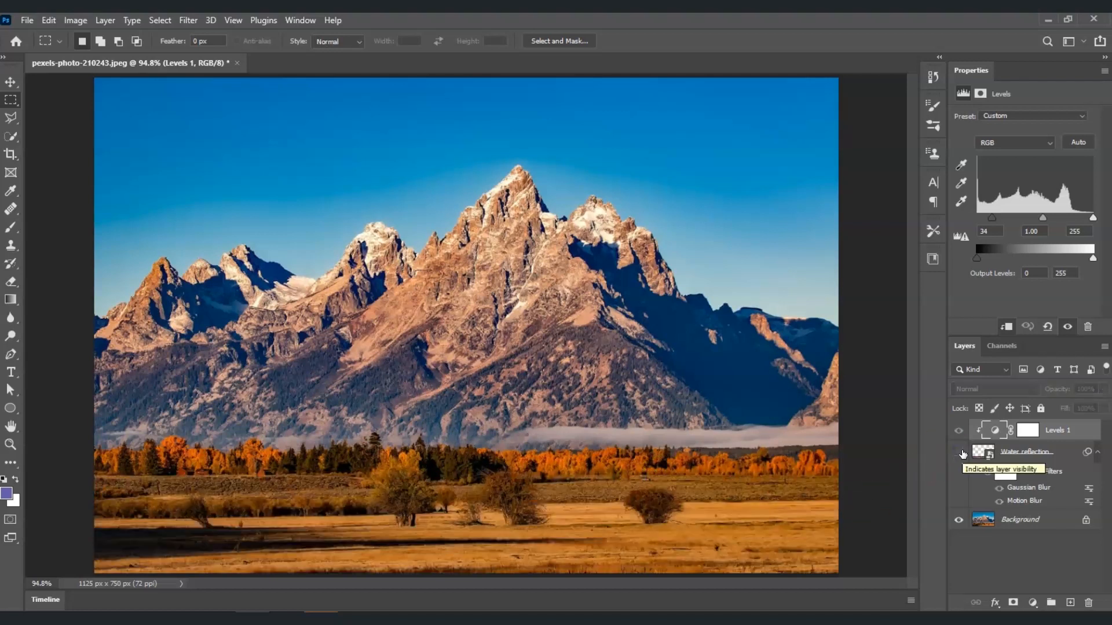
click(959, 453)
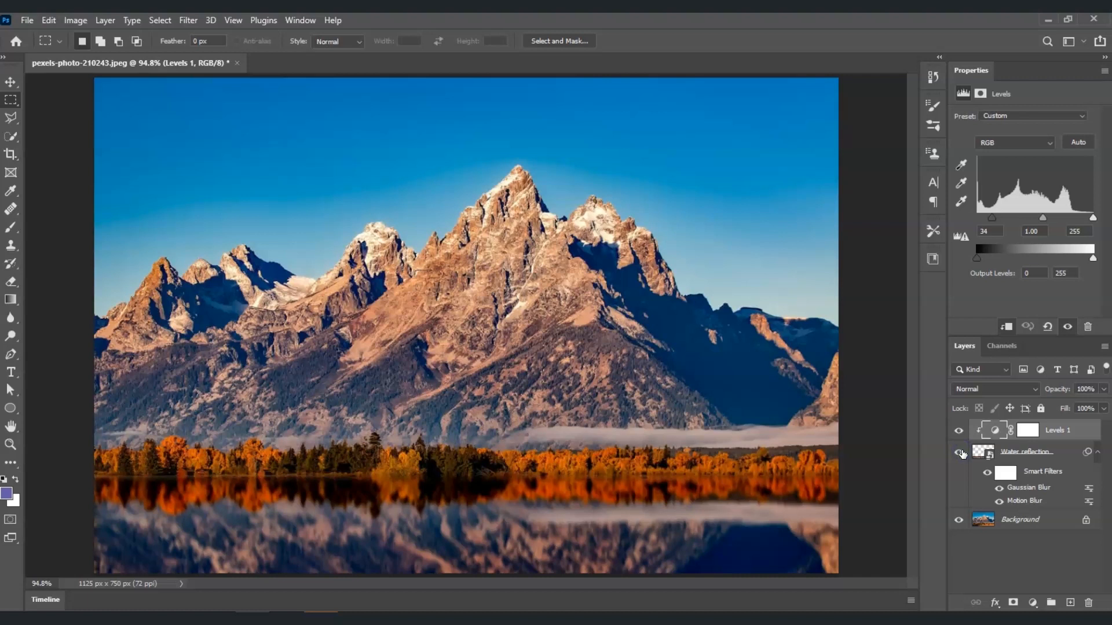
click(55, 573)
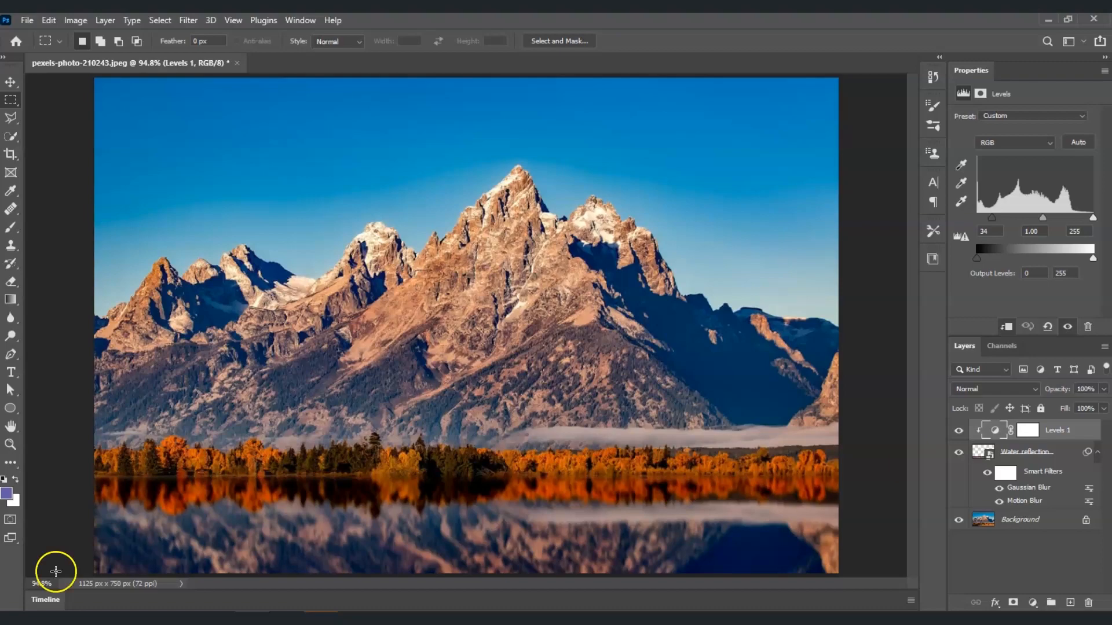